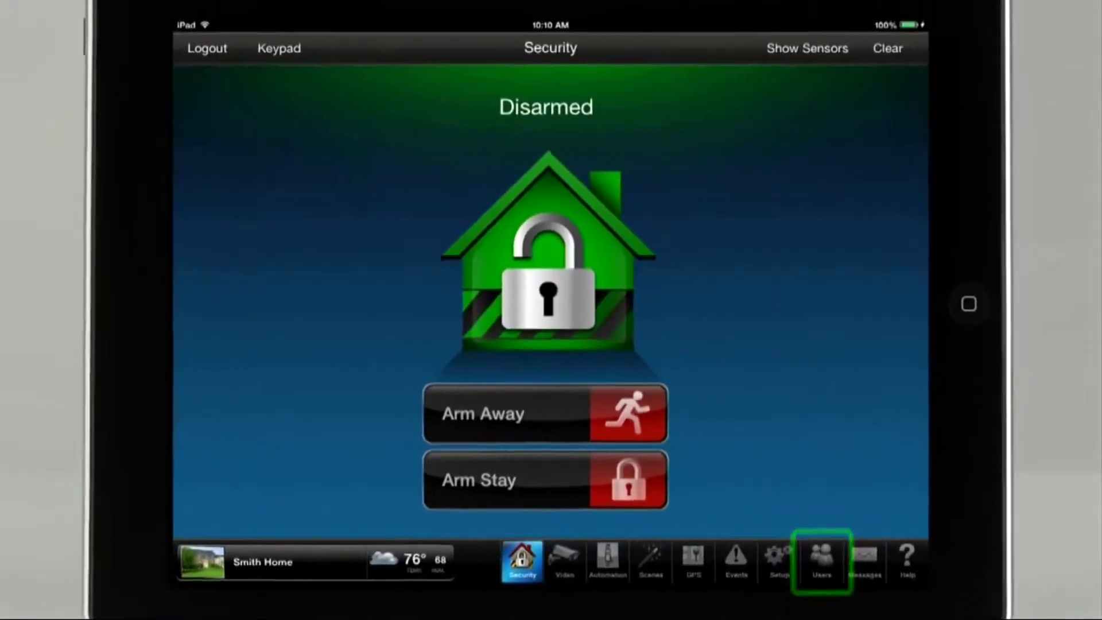
# - Go to the Users list and begin adding a new user
pyautogui.click(817, 565)
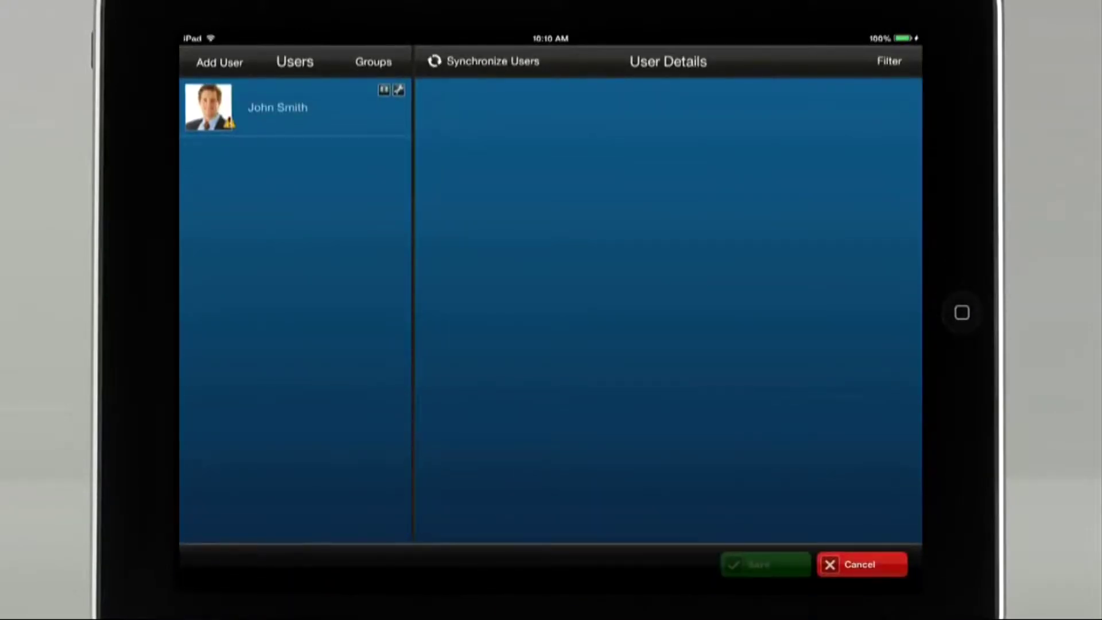
pyautogui.click(220, 62)
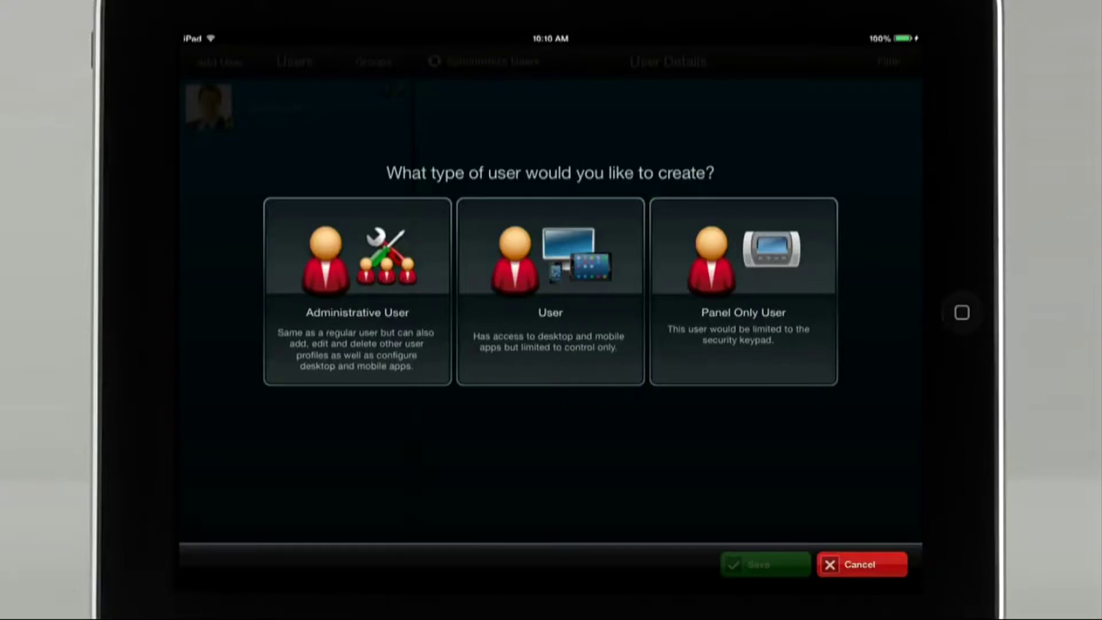
# - Choose the standard User type to create New User 1
pyautogui.click(551, 289)
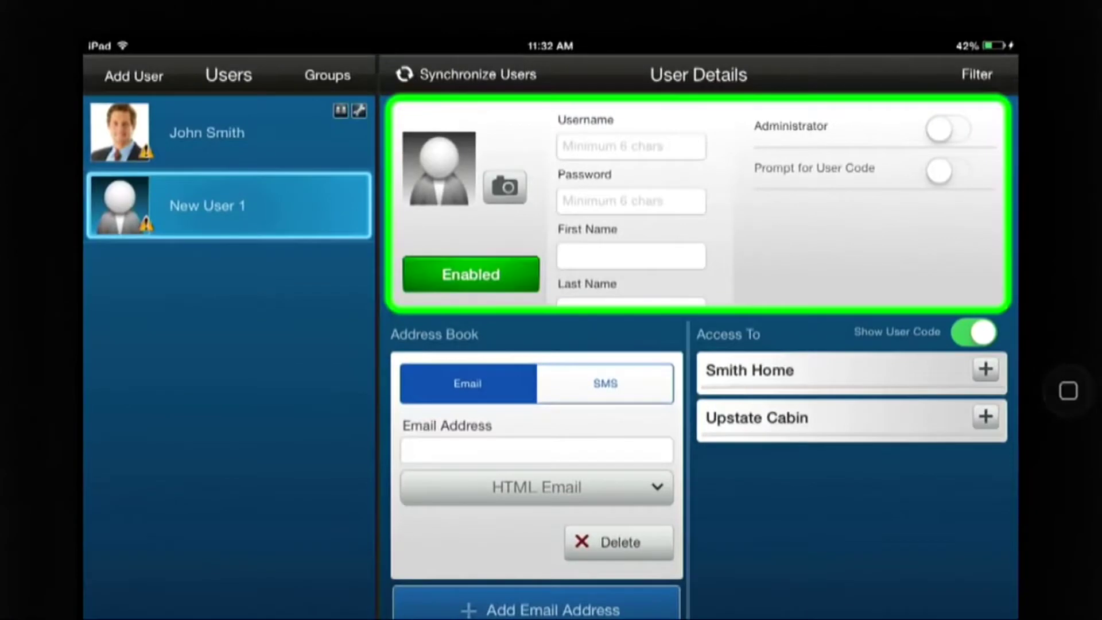
pyautogui.click(631, 146)
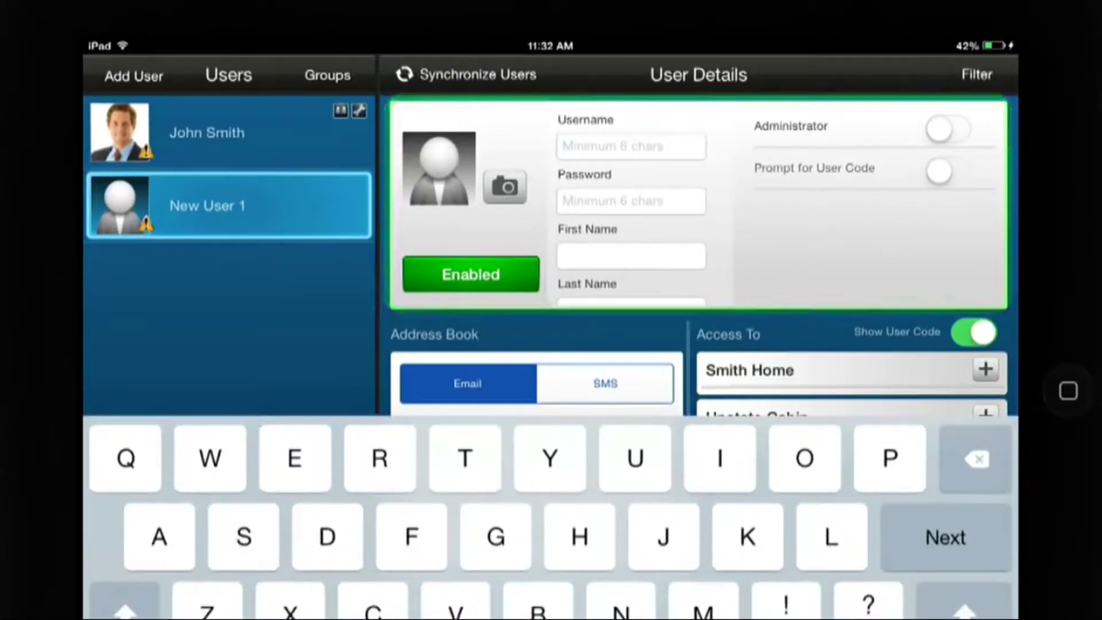
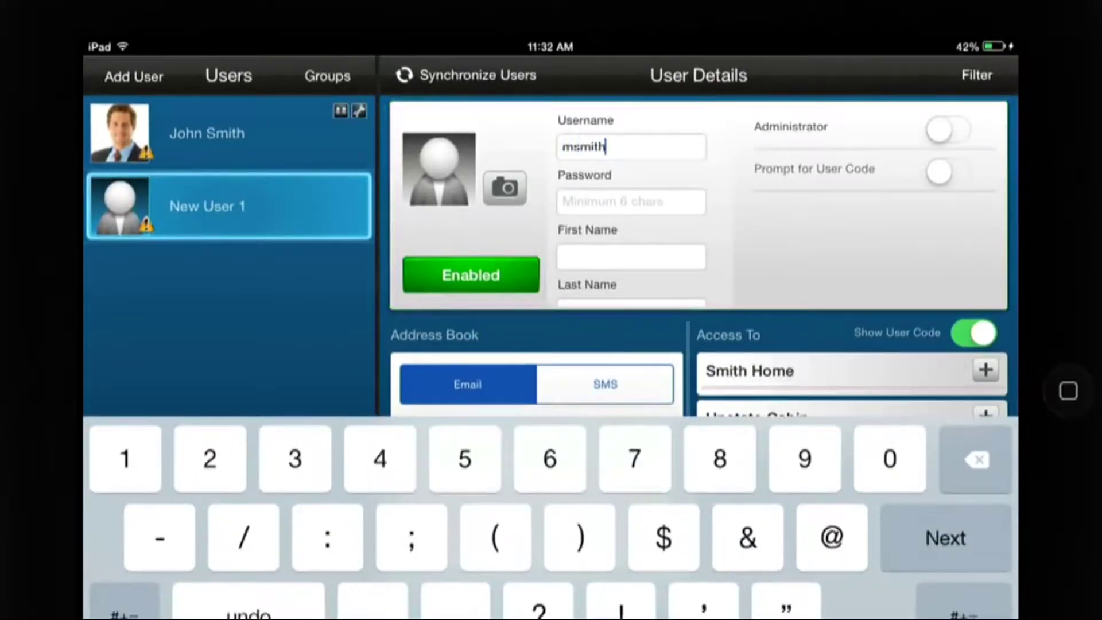
pyautogui.press('Tab')
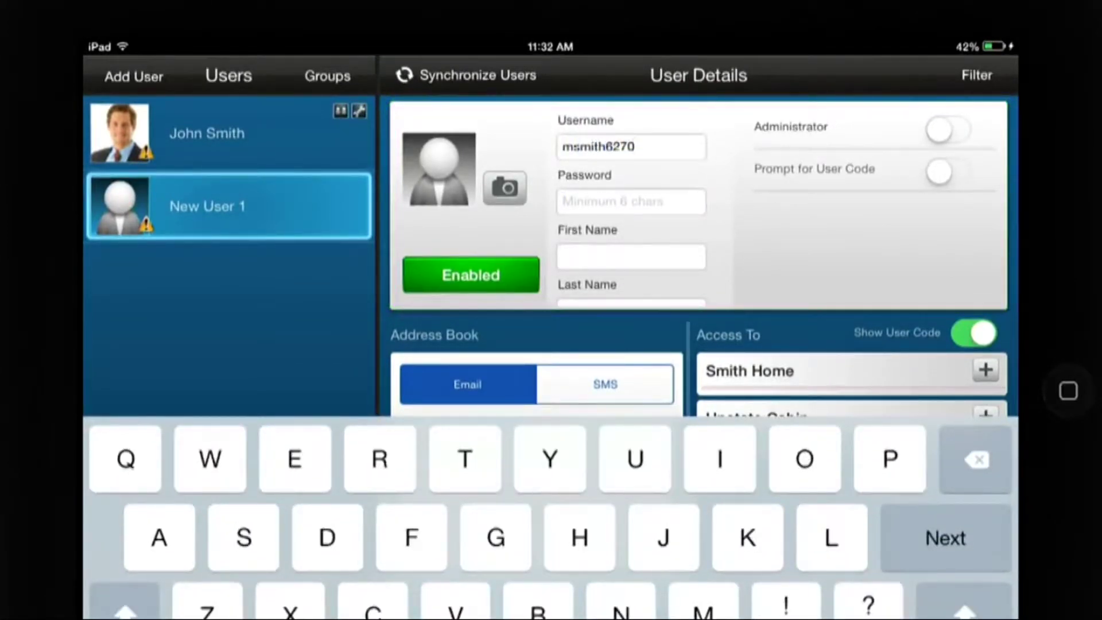
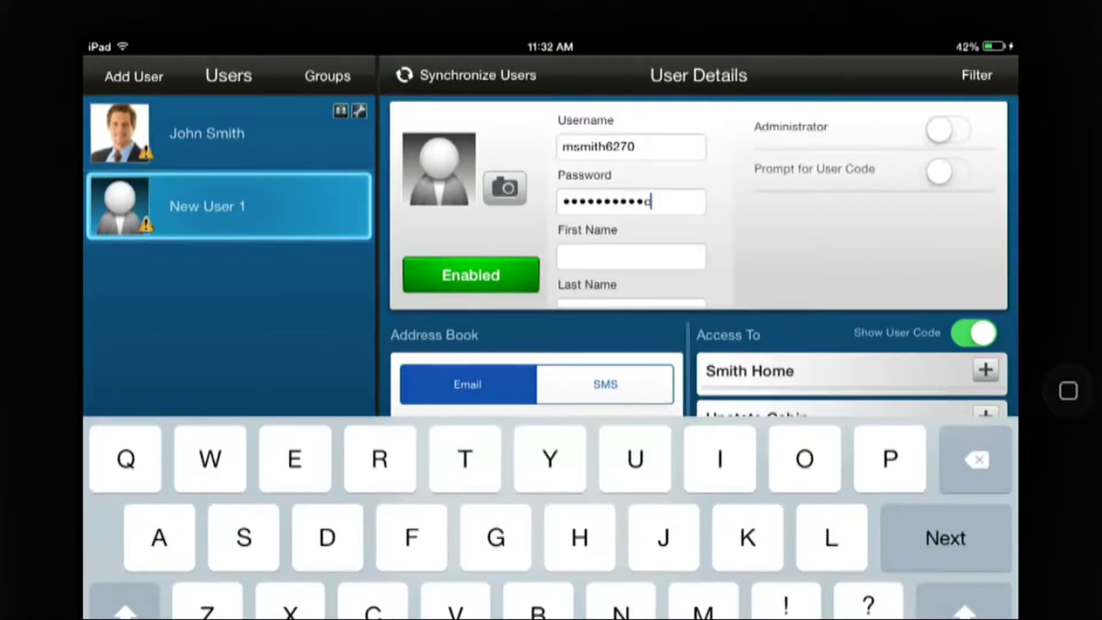
pyautogui.press('Tab')
pyautogui.press('Tab')
pyautogui.press('Return')
pyautogui.scroll(-3, 637, 207)
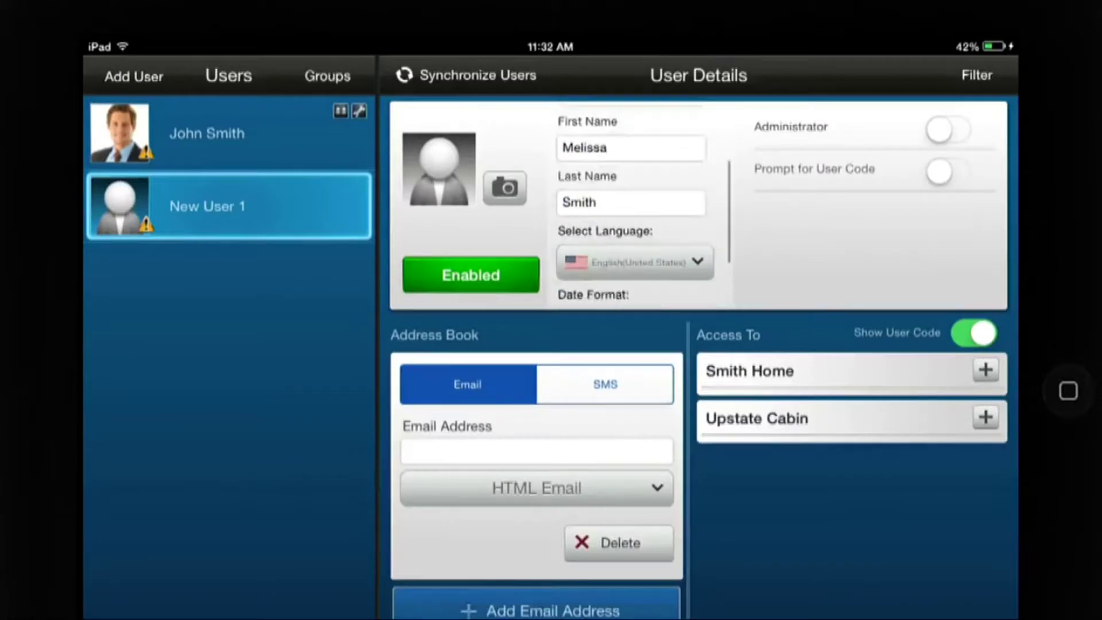
pyautogui.click(637, 178)
pyautogui.click(634, 236)
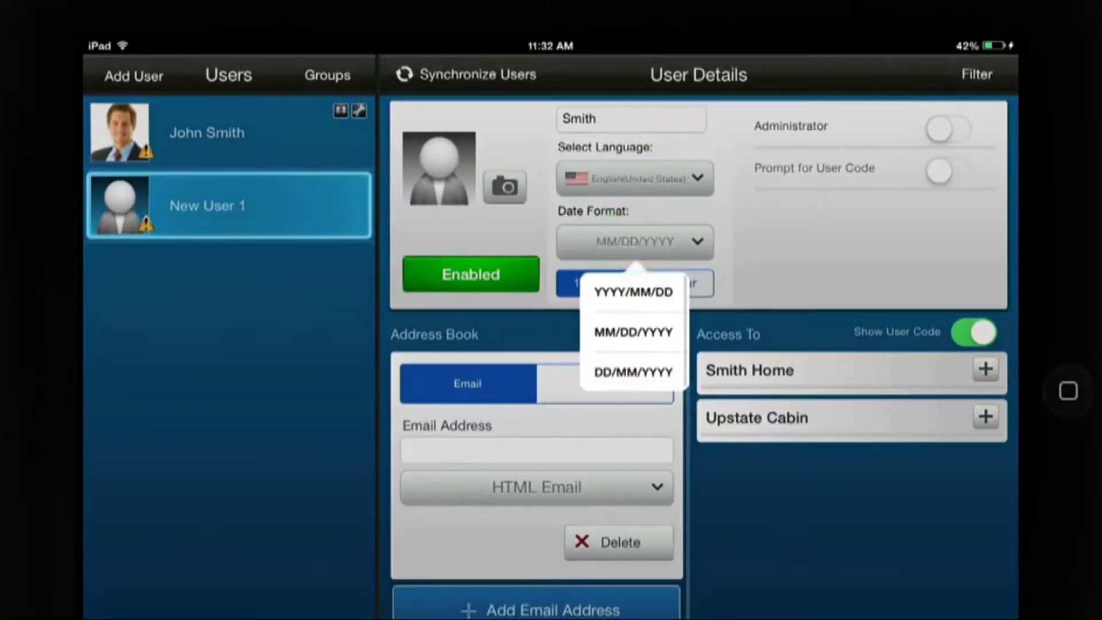
pyautogui.click(633, 332)
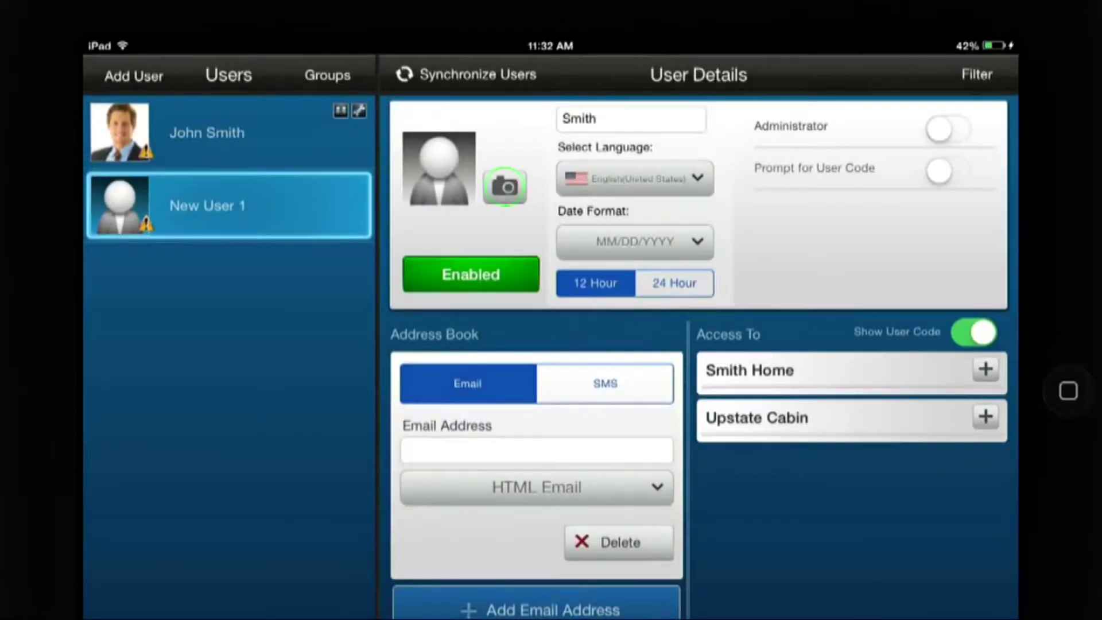
pyautogui.click(505, 186)
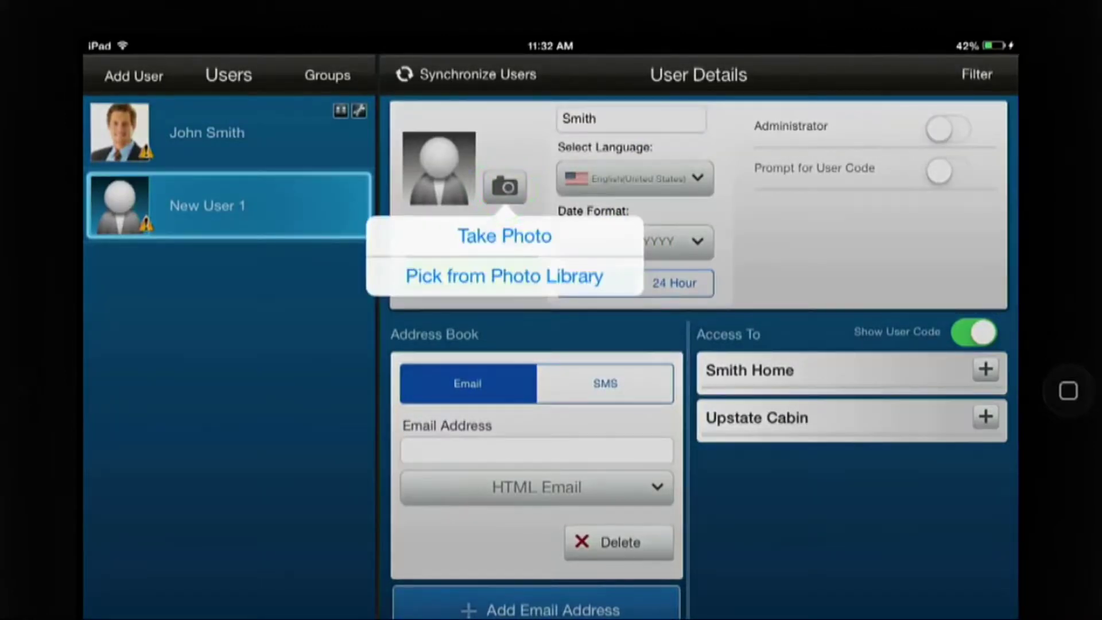
# - Set the woman's portrait from the My photos album as the profile picture
pyautogui.click(504, 276)
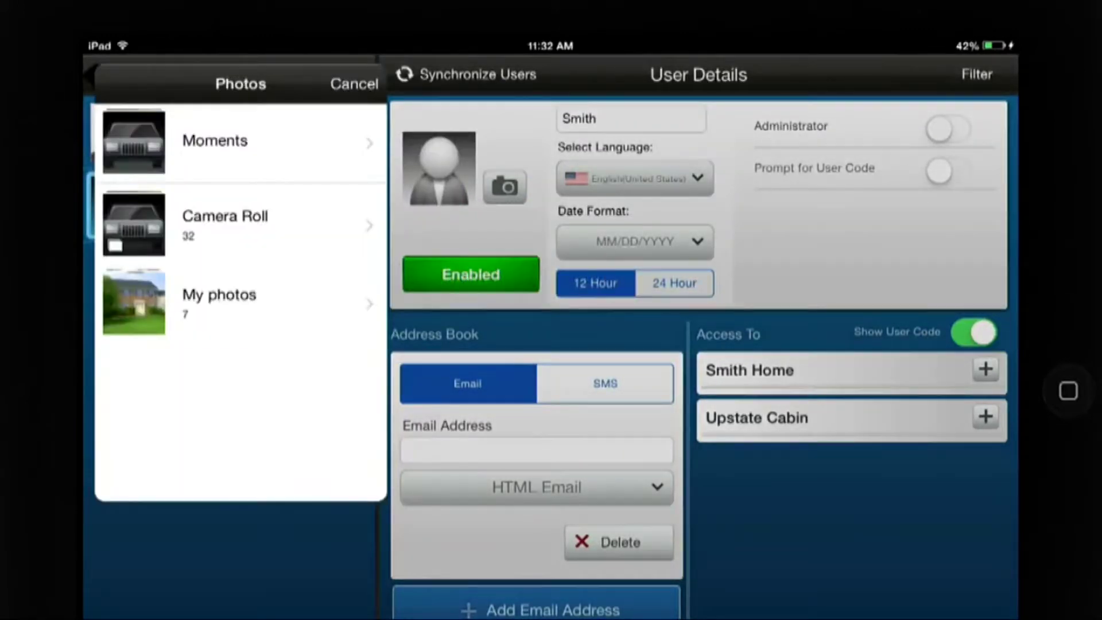
pyautogui.click(241, 302)
pyautogui.click(204, 222)
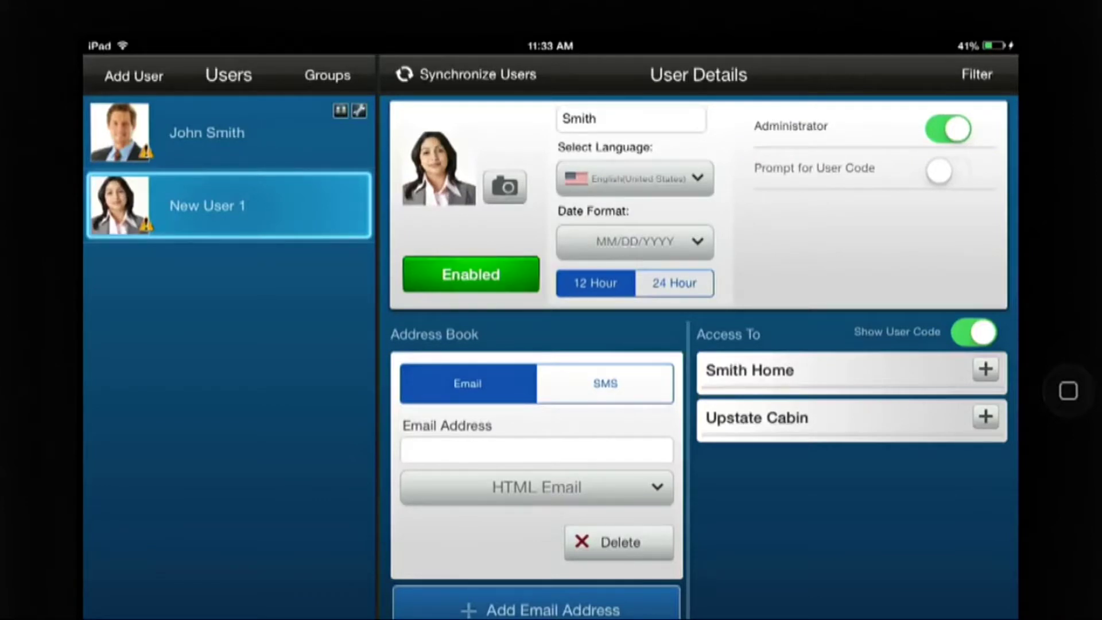
# - Turn Administrator off, and switch Prompt for User Code on, then back off
pyautogui.click(948, 129)
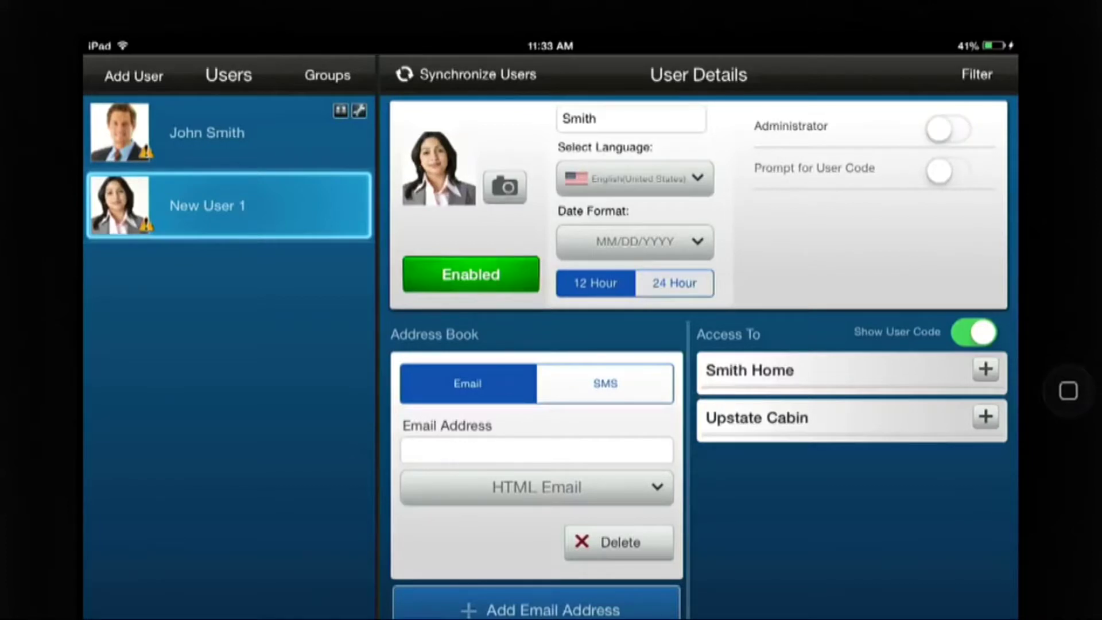
pyautogui.click(947, 172)
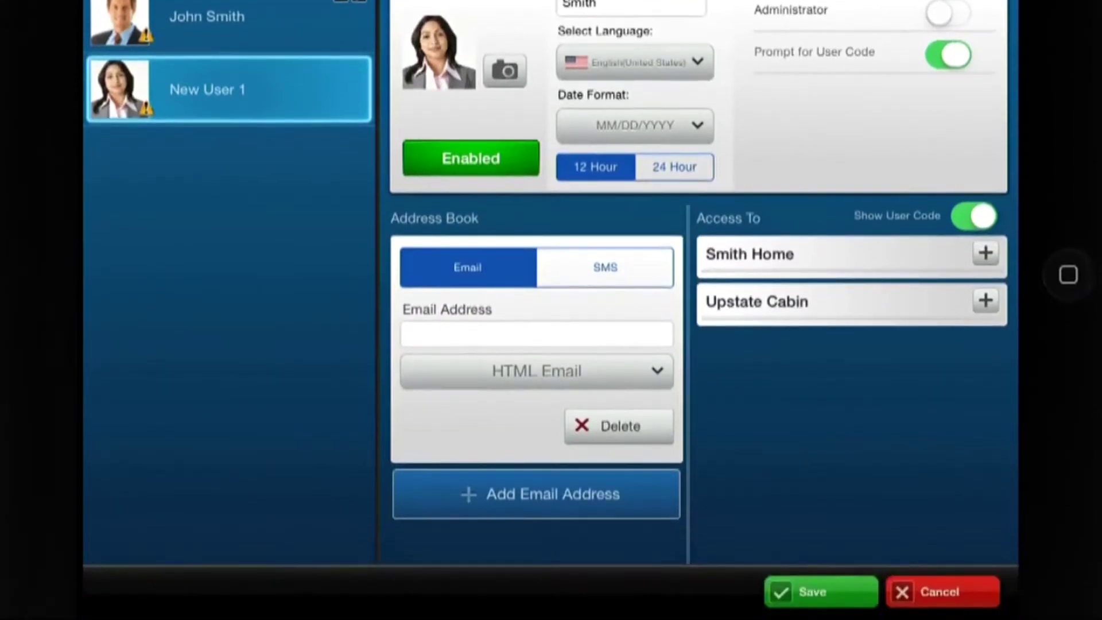
pyautogui.click(939, 56)
# - Save an HTML-format email address for New User 1 and expand Smith Home's access options
pyautogui.click(536, 335)
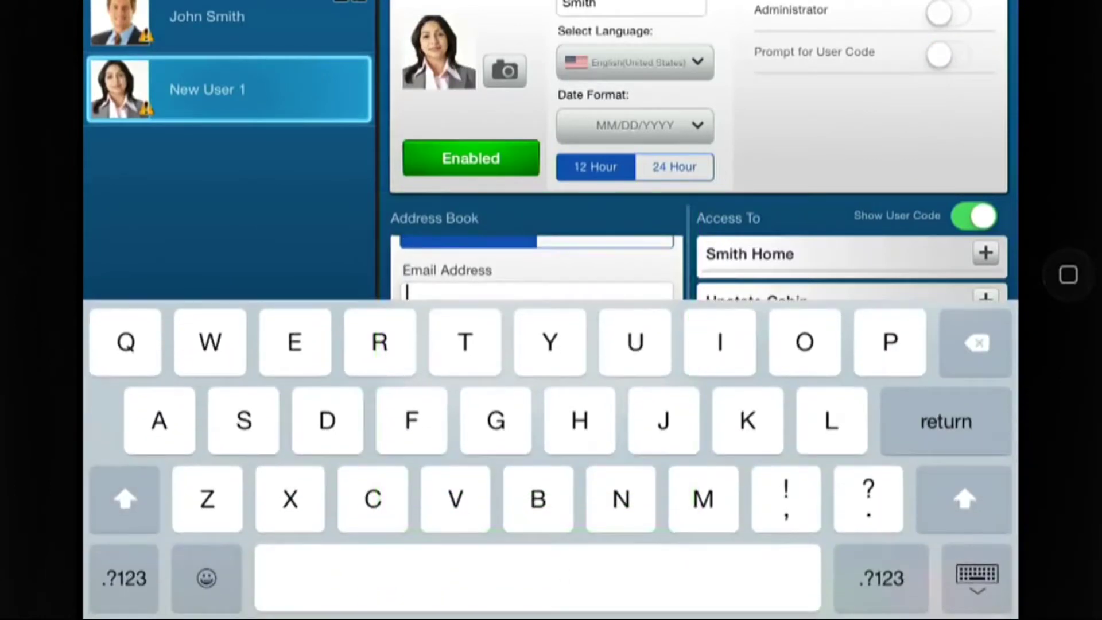
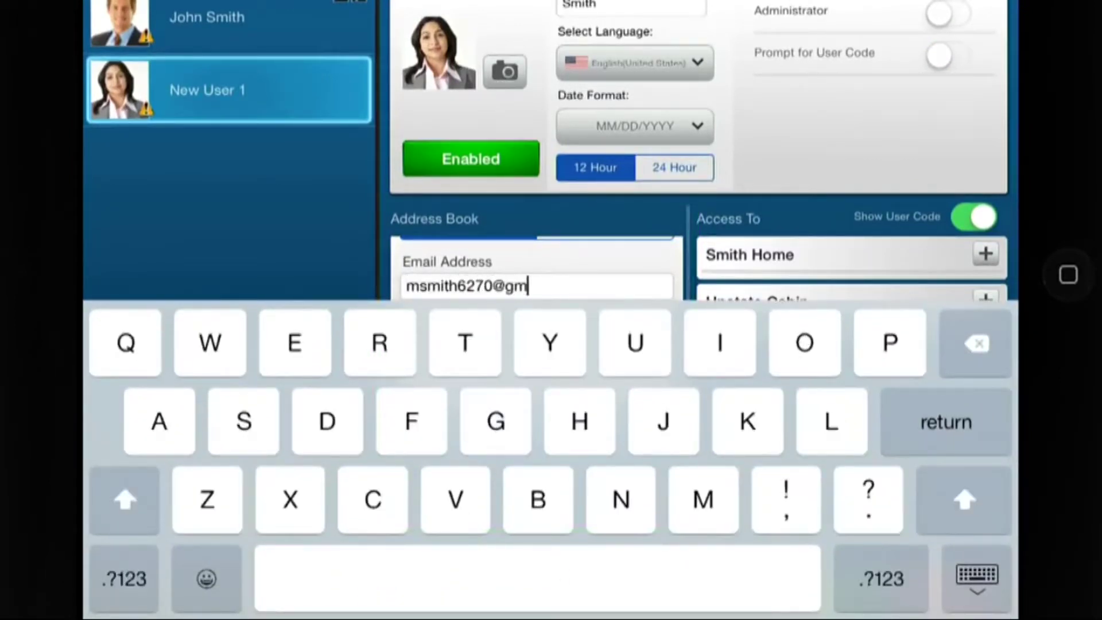
pyautogui.click(976, 578)
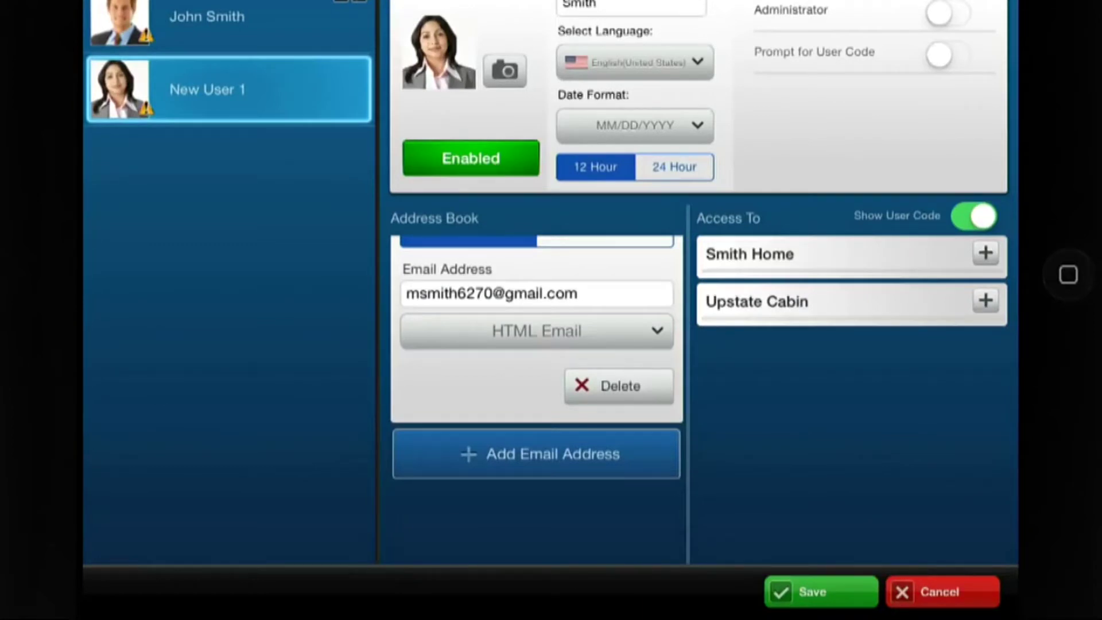
pyautogui.click(751, 254)
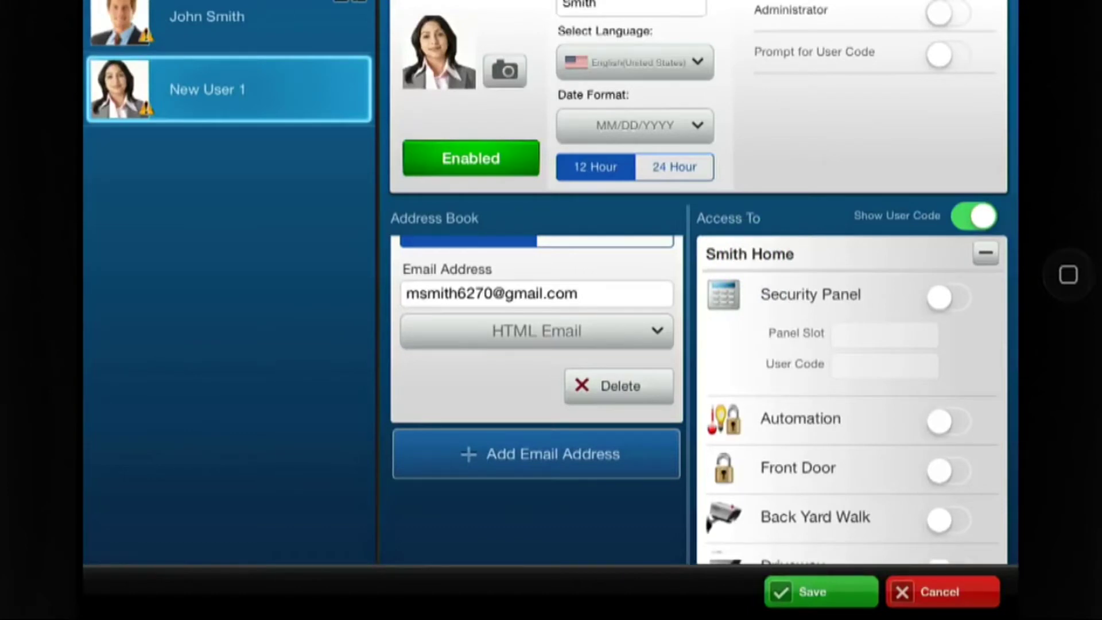
pyautogui.click(947, 297)
pyautogui.click(884, 365)
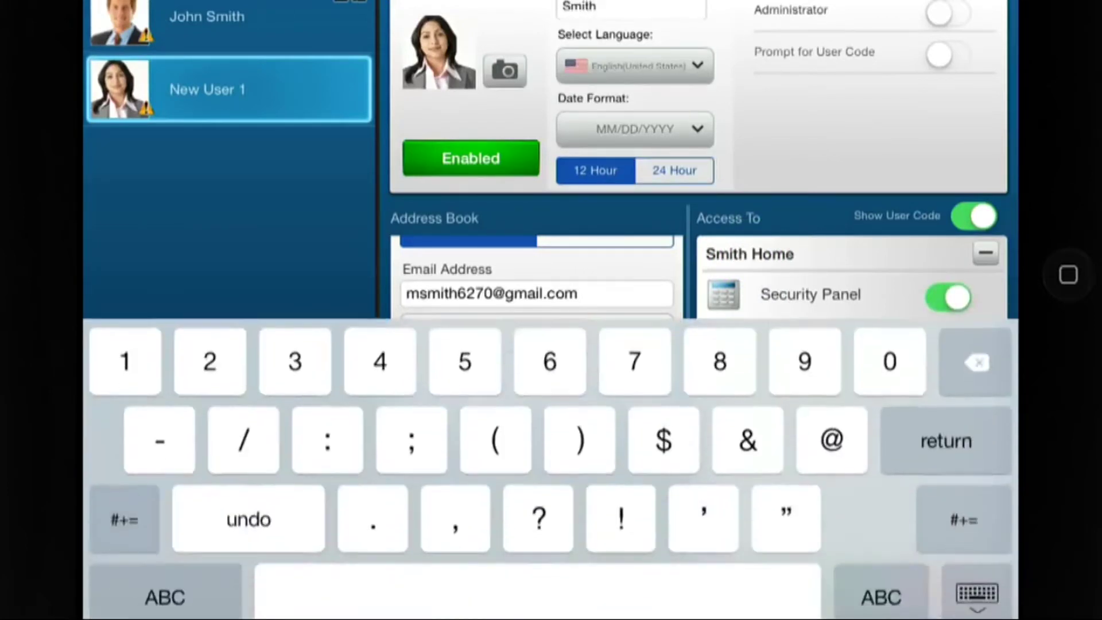
pyautogui.press('Return')
pyautogui.click(947, 338)
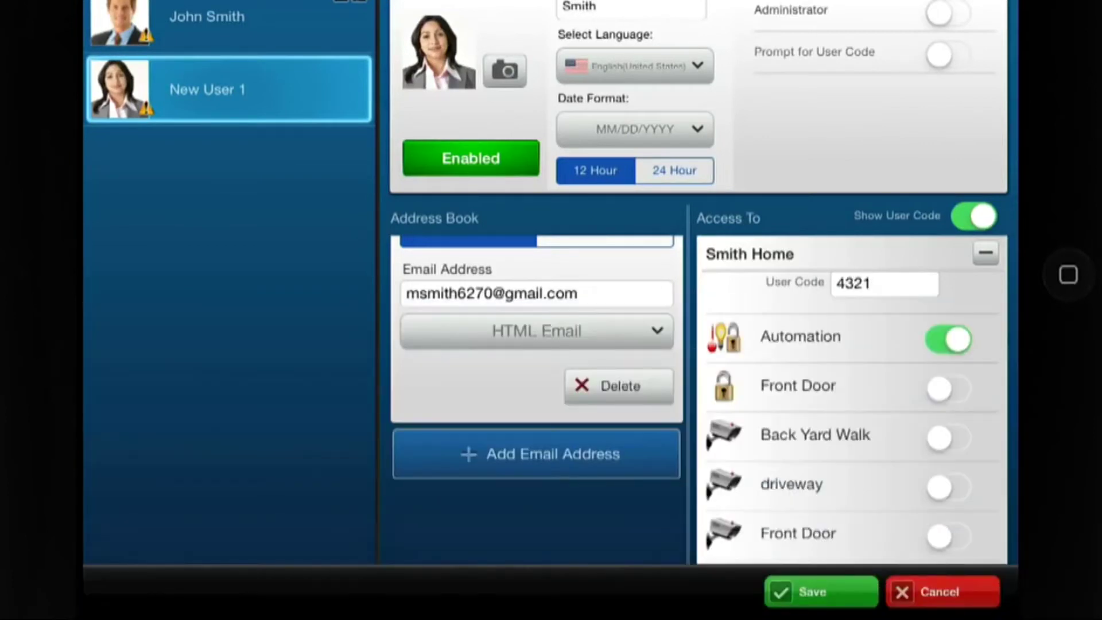
pyautogui.click(947, 387)
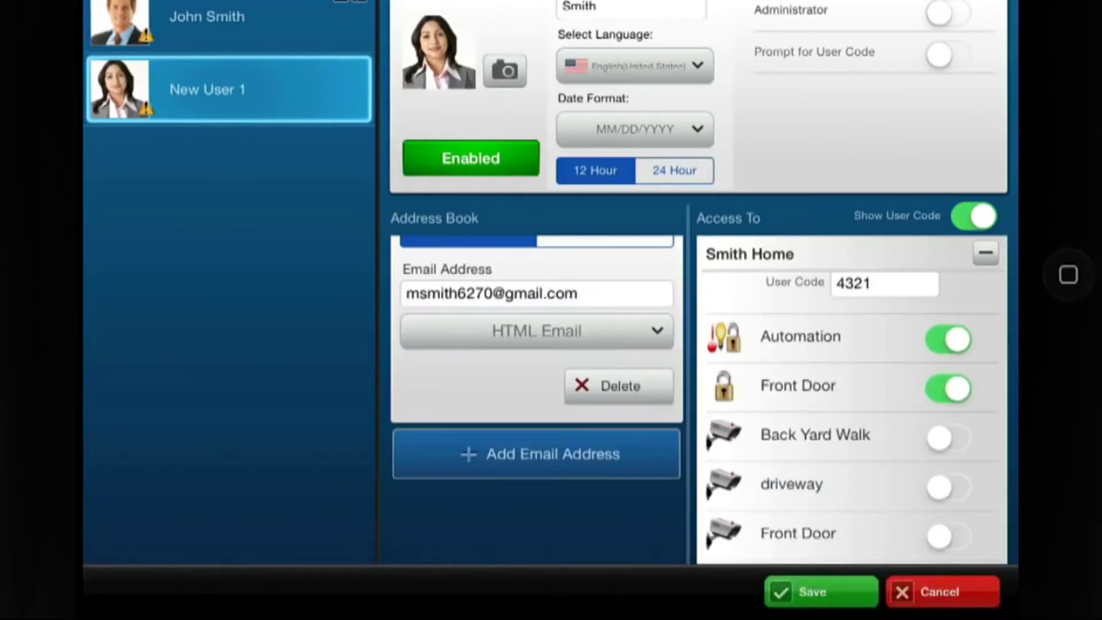
pyautogui.click(819, 592)
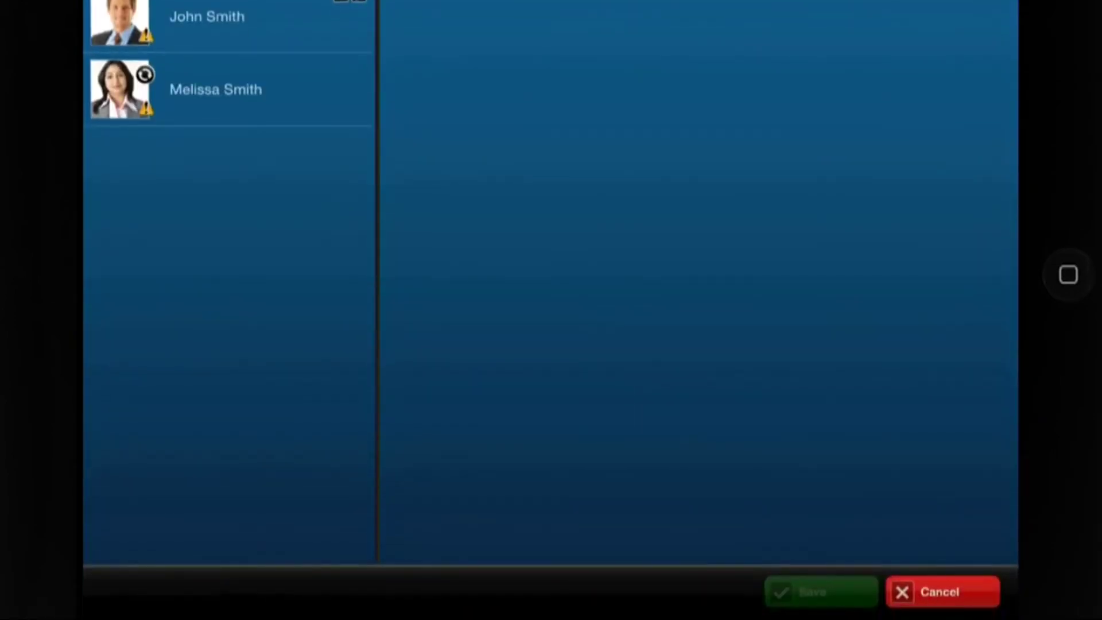
pyautogui.click(215, 89)
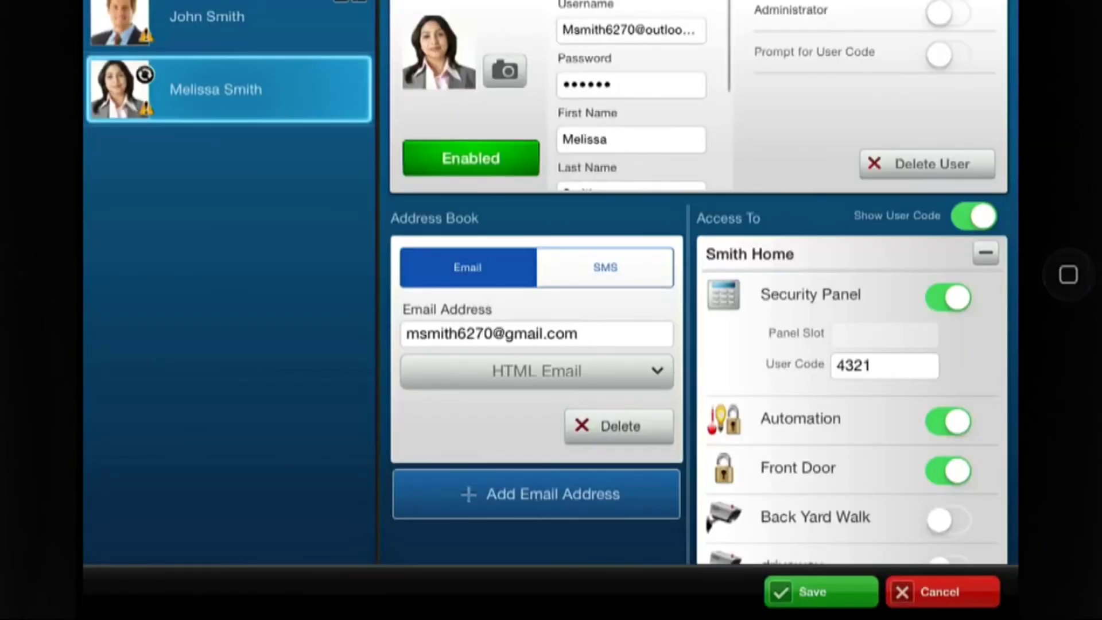
pyautogui.click(927, 163)
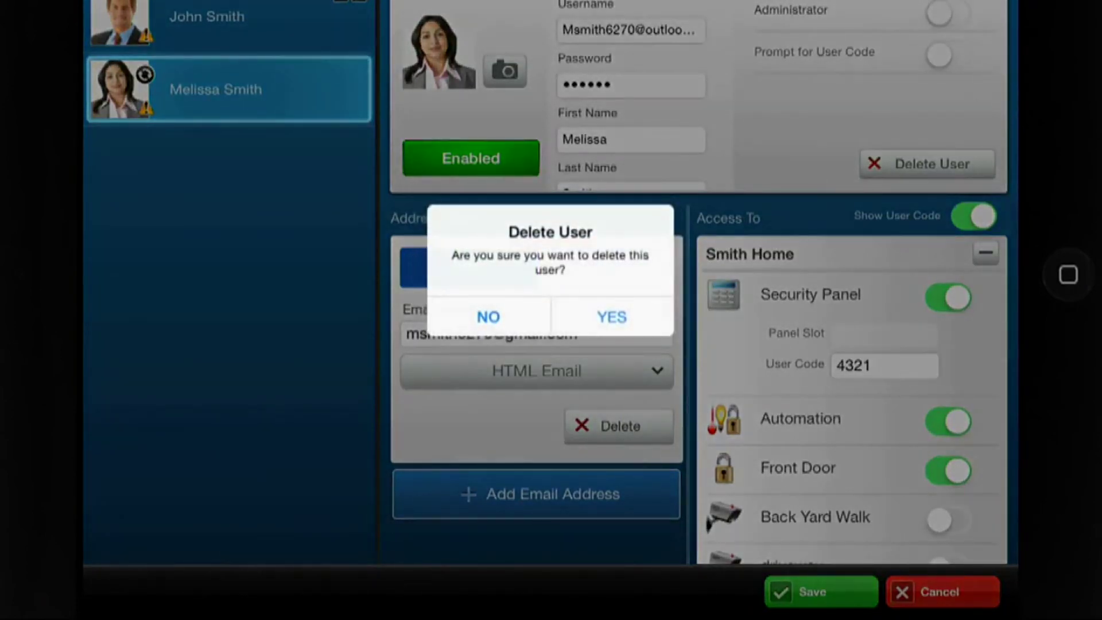